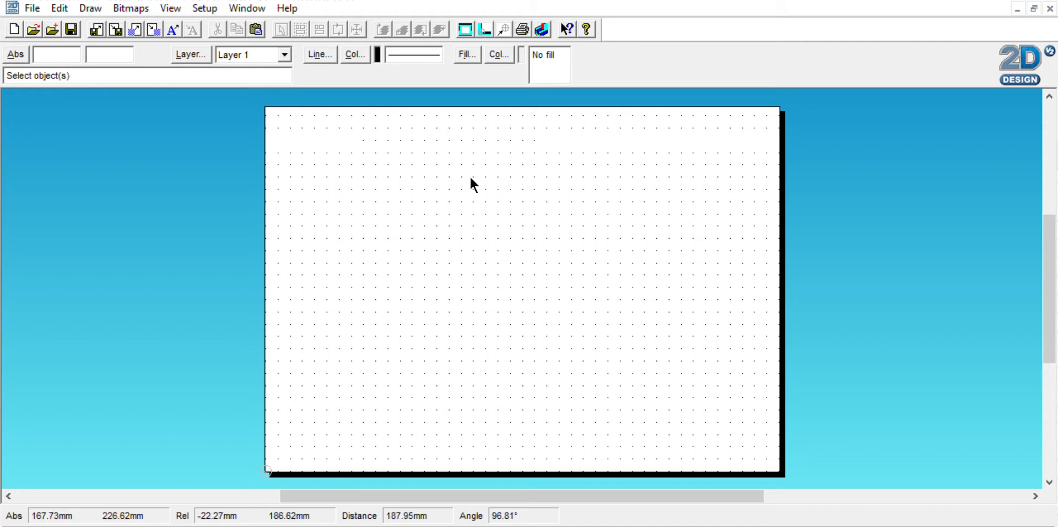
Draw a 240 mm vertical centre line from (200, 270) down to (200, 30) mm.
click(43, 92)
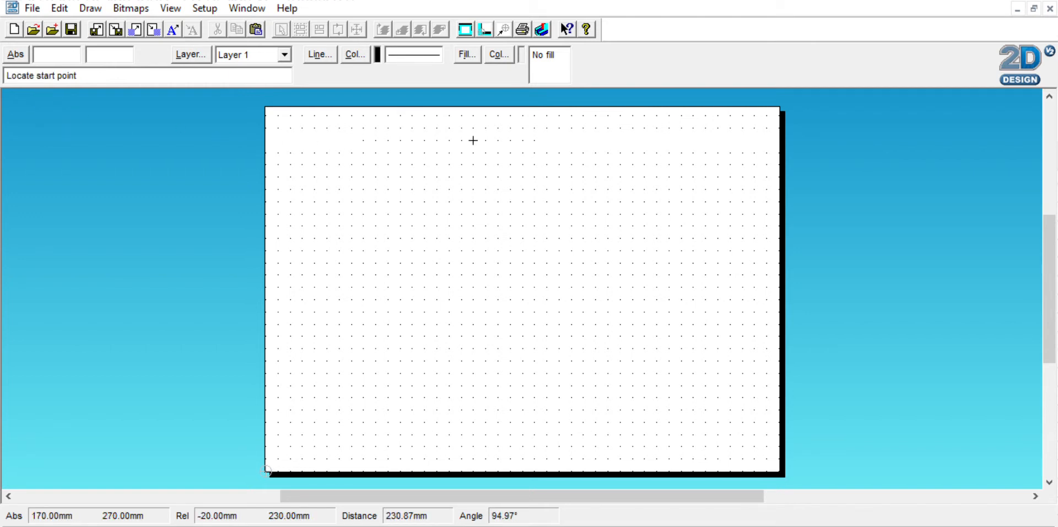
click(510, 141)
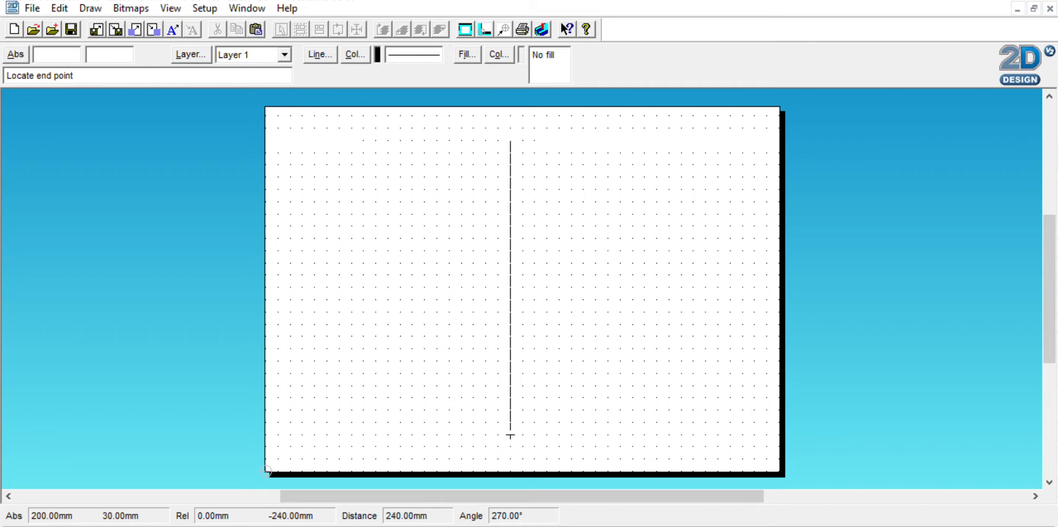
click(511, 435)
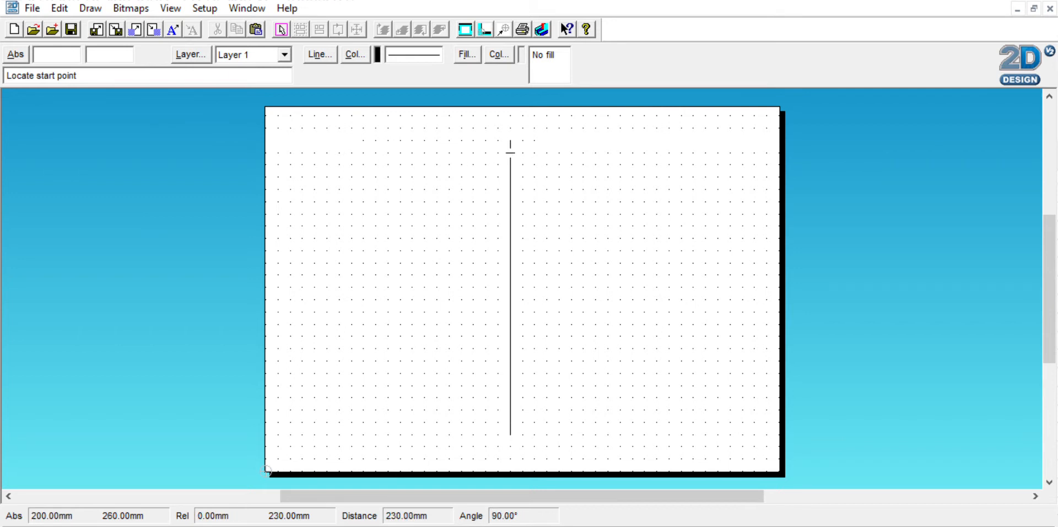
Draw the tree's top tier: a diagonal from (210, 250) to (160, 200) and a horizontal line from (150, 210) to (190, 210) mm.
click(523, 164)
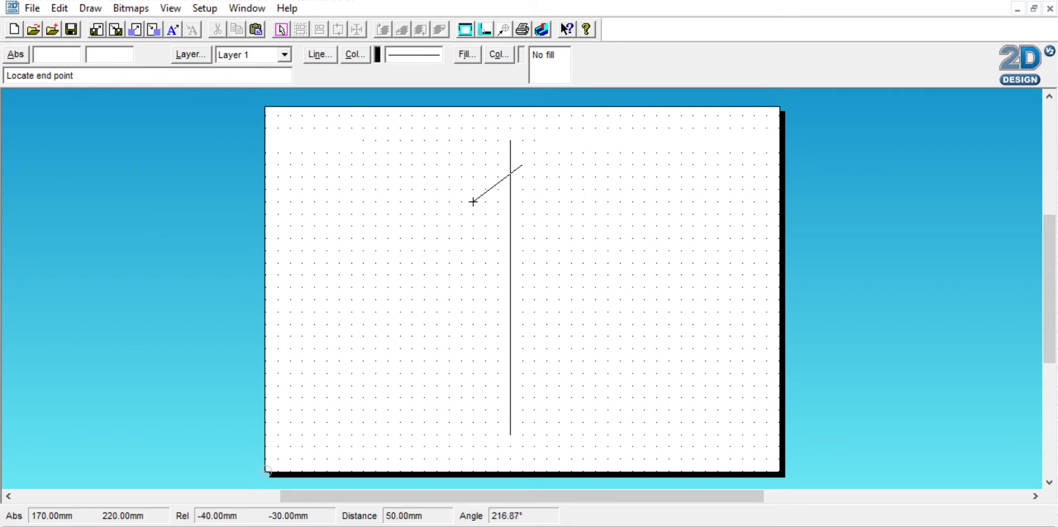
click(462, 226)
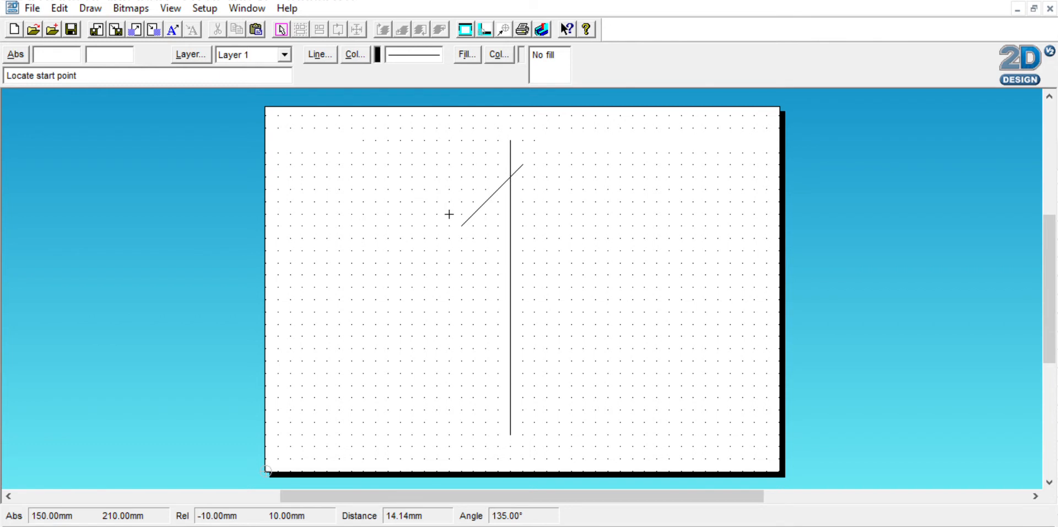
click(449, 214)
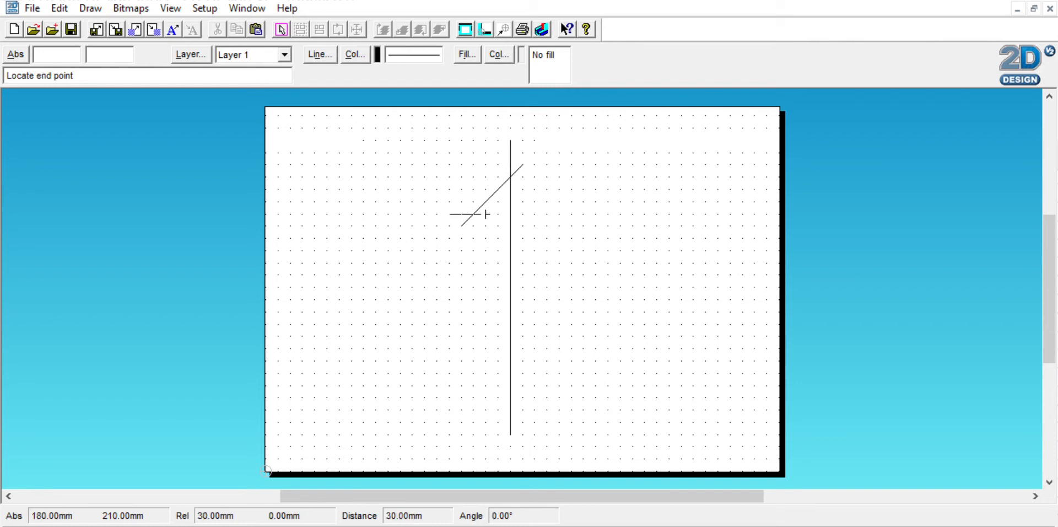
click(499, 214)
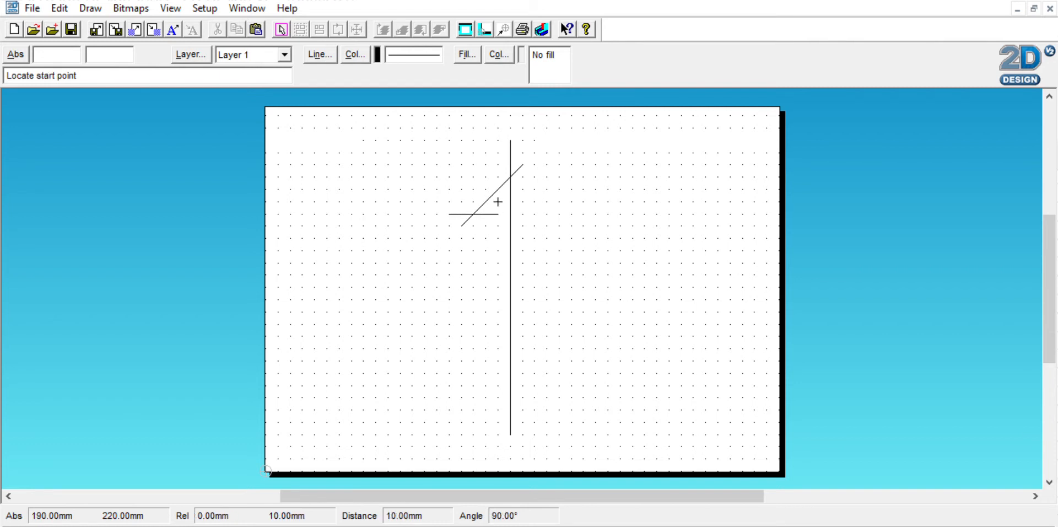
Draw the second tier: a diagonal from (190, 220) to (140, 170) and a horizontal base from (140, 180) to (190, 180) mm.
click(498, 202)
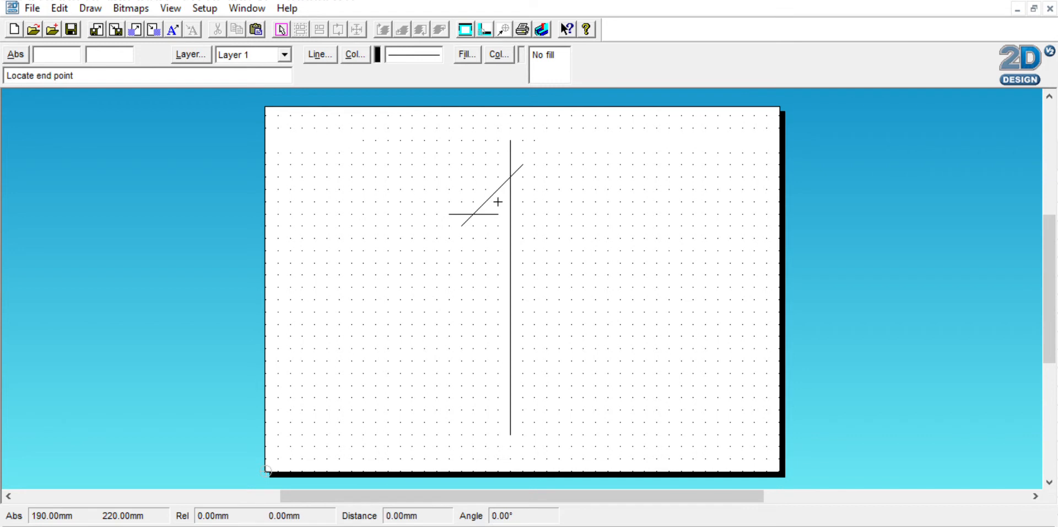
click(437, 263)
click(437, 251)
click(486, 251)
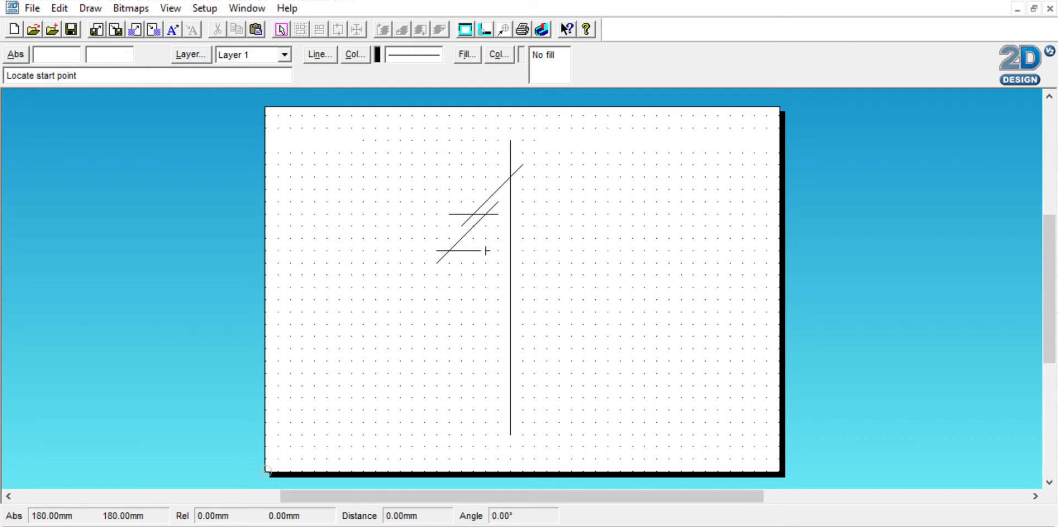
click(486, 250)
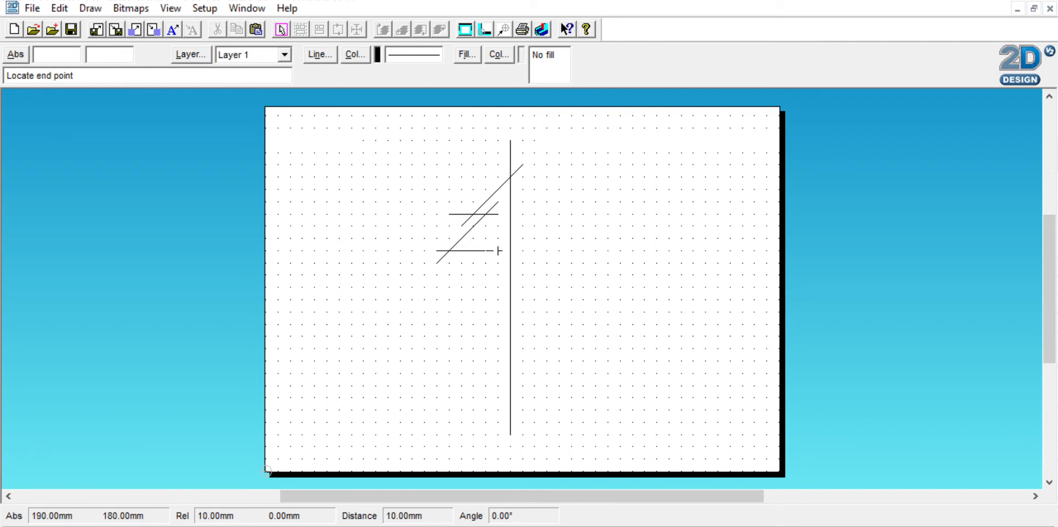
click(499, 251)
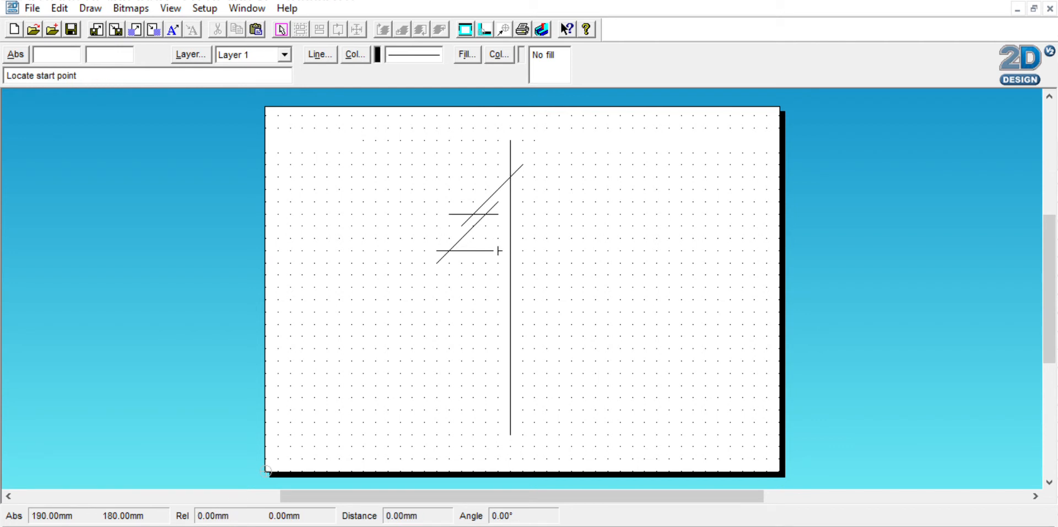
Draw the third tier: a diagonal from (190, 190) to (130, 130) and a horizontal base from (130, 140) to (190, 140) mm.
click(499, 239)
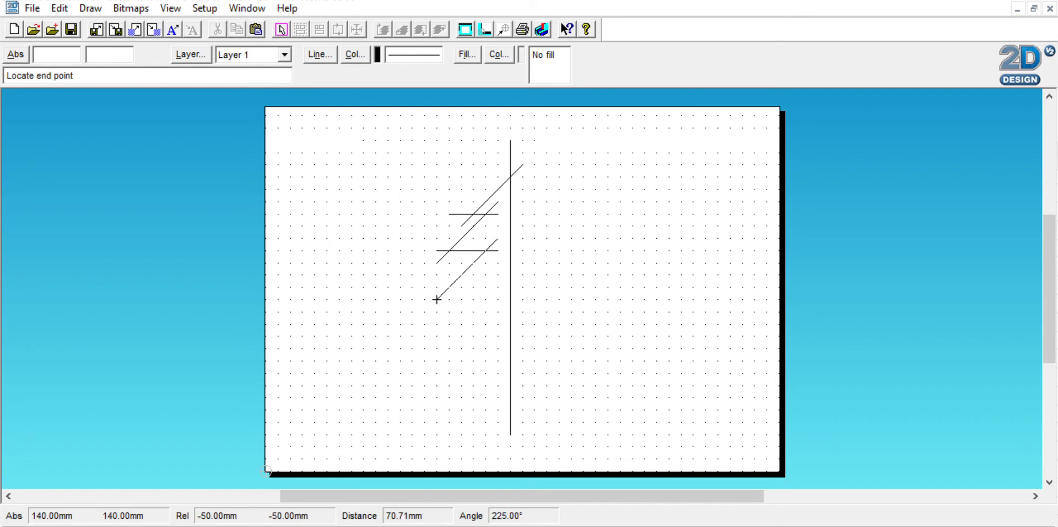
click(425, 312)
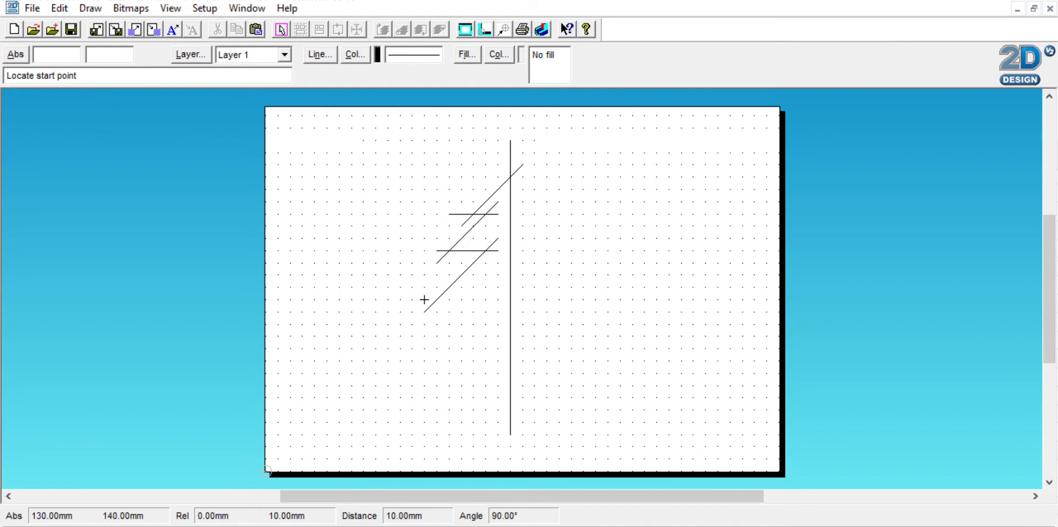
click(425, 299)
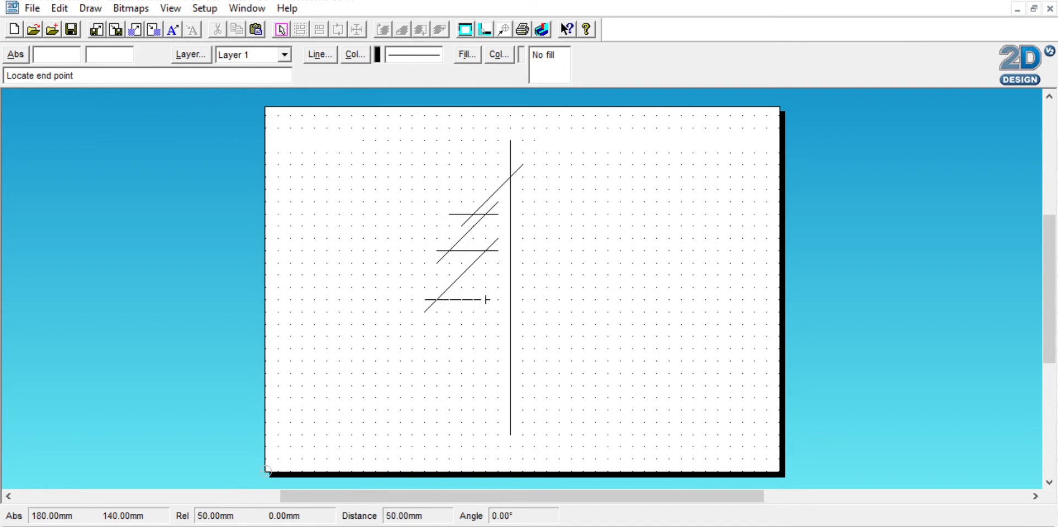
click(499, 299)
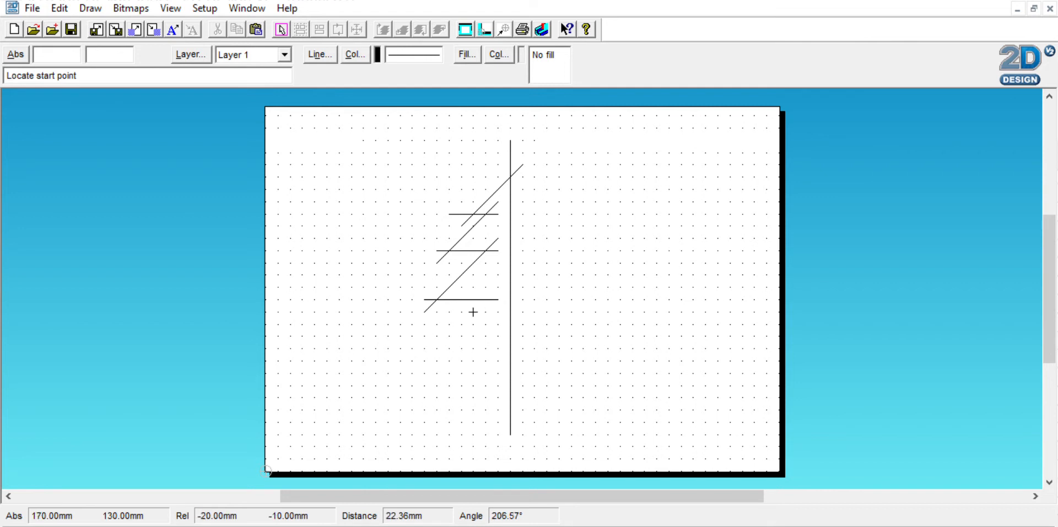
Draw the lowest tier: a diagonal from (190, 150) to (130, 90) and a horizontal base from (130, 100) to (190, 100) mm.
click(498, 287)
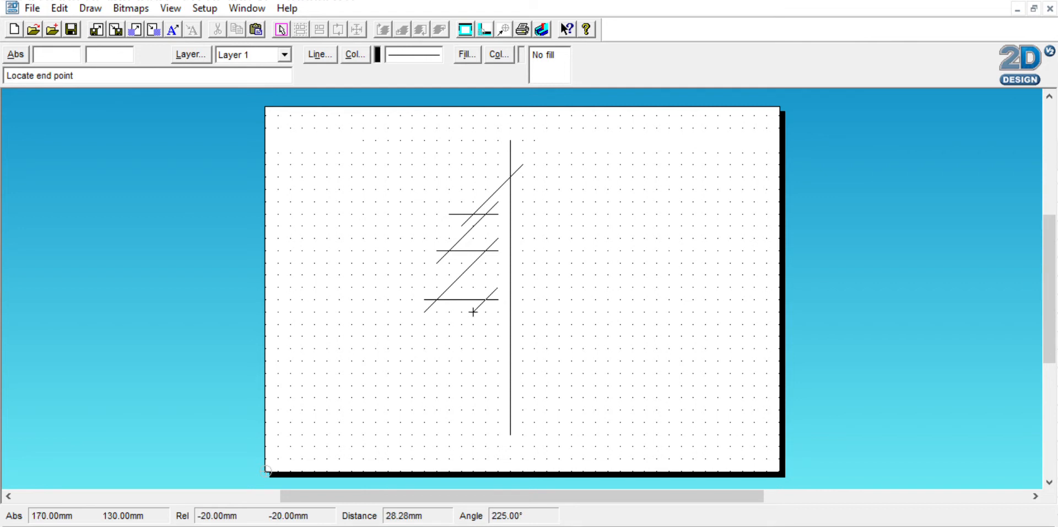
click(425, 361)
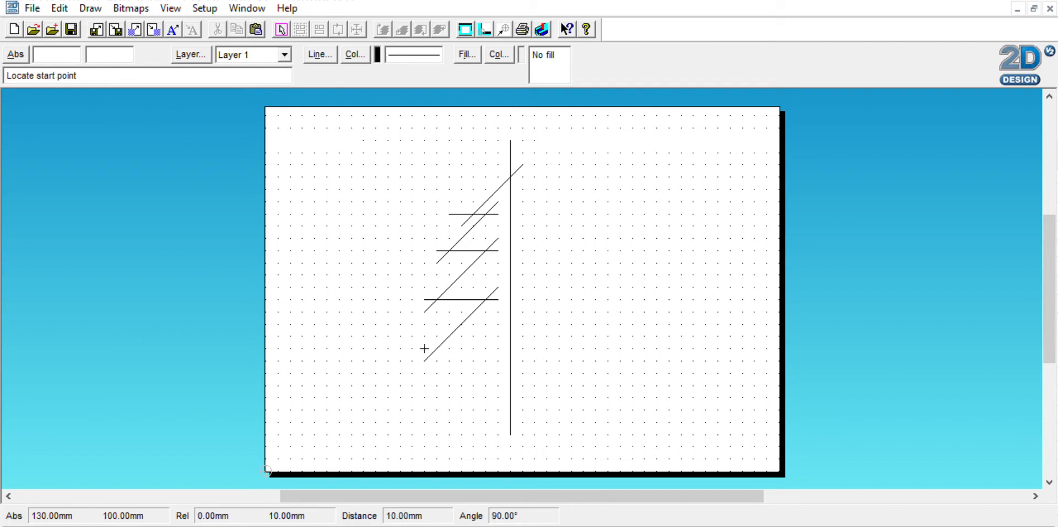
click(425, 348)
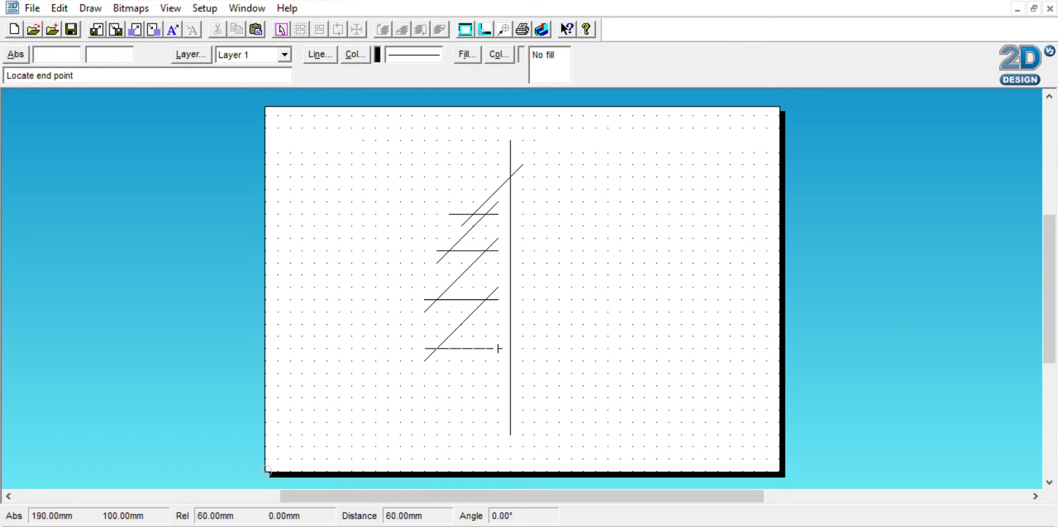
click(499, 348)
Draw the half trunk with a 20 mm vertical line down from the lowest tier and a 10 mm line across to the centre line.
click(500, 348)
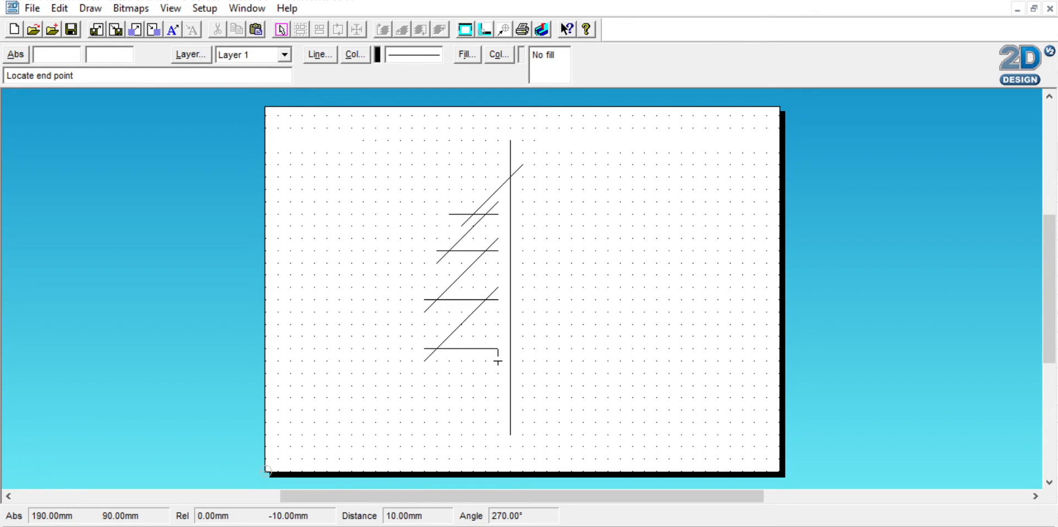
click(498, 374)
click(499, 374)
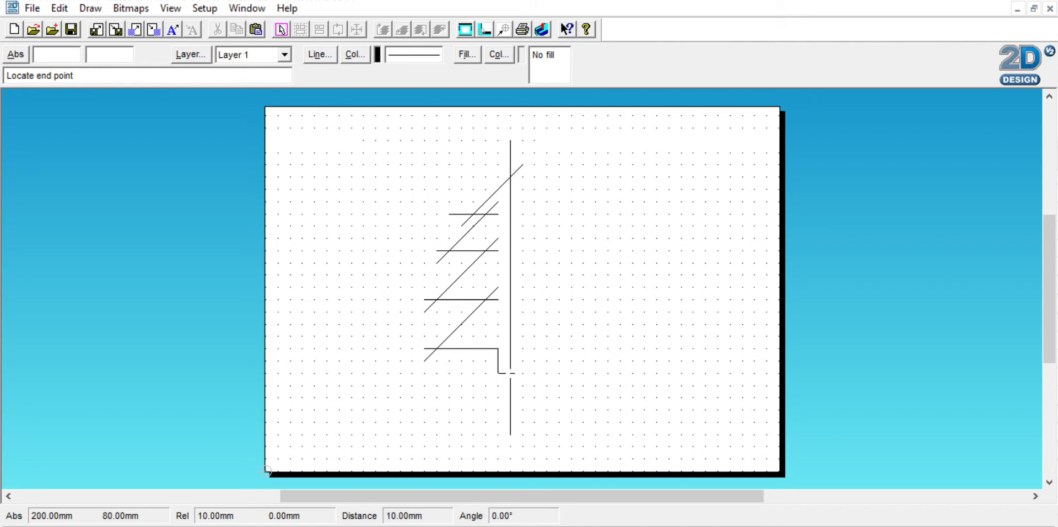
click(510, 373)
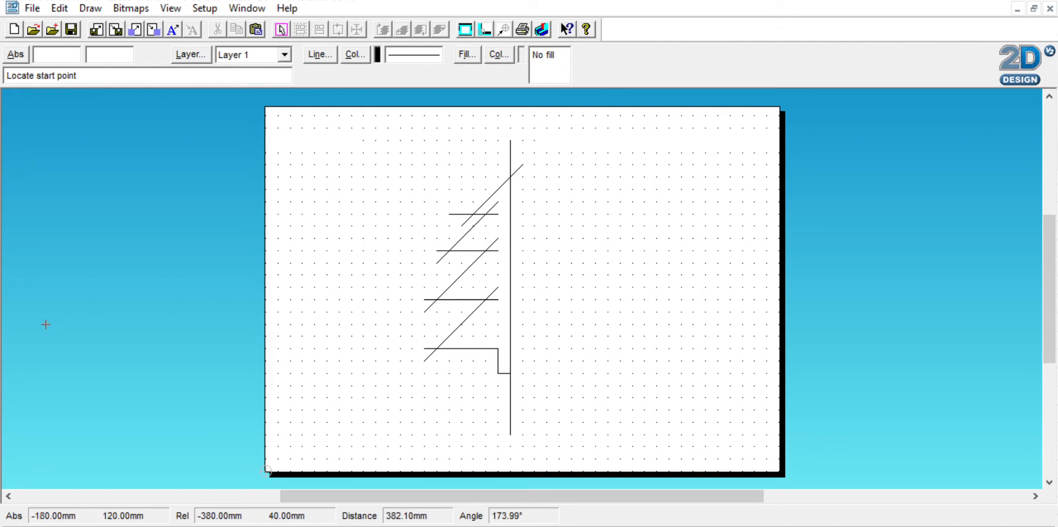
Delete the overshooting line ends beyond the centre line and at the corners of the upper two tiers.
click(38, 298)
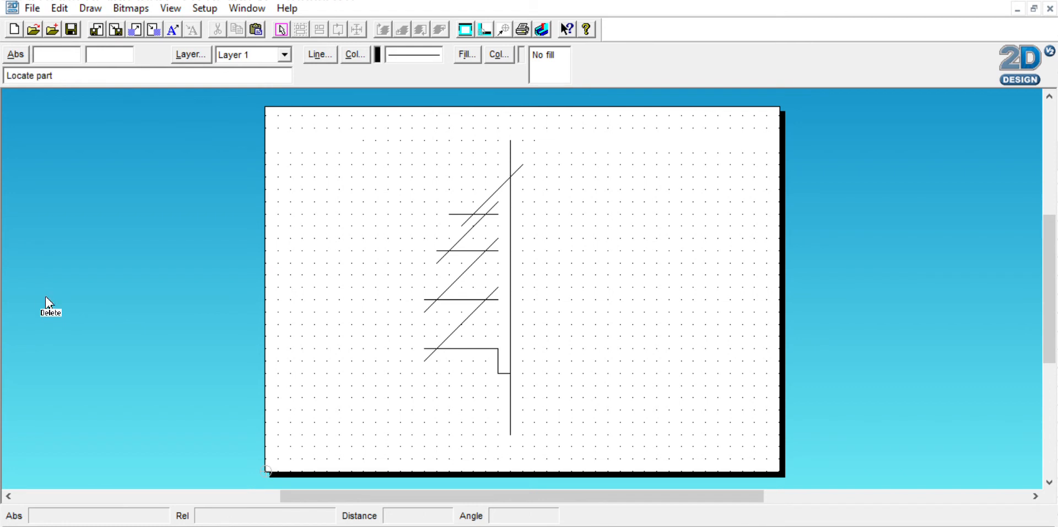
click(517, 169)
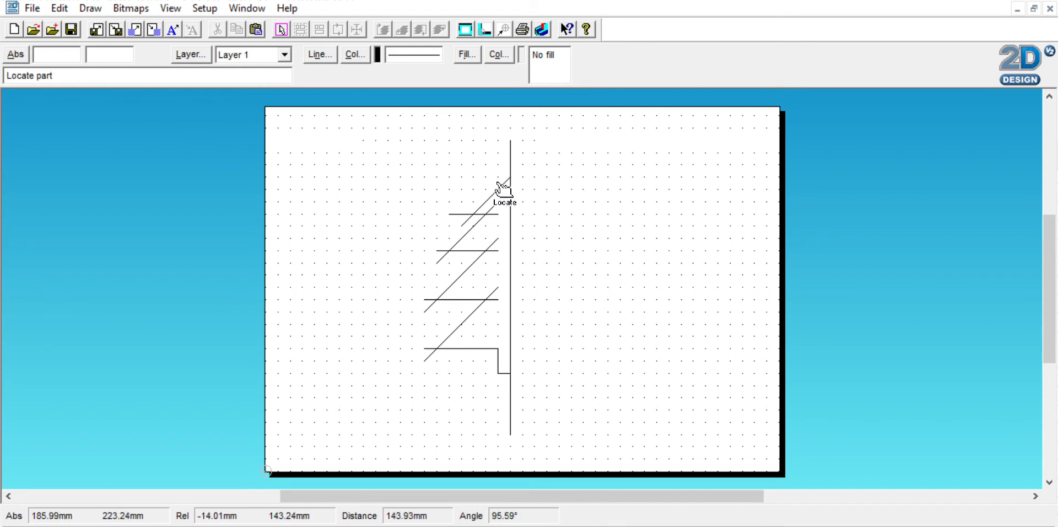
click(468, 219)
click(462, 214)
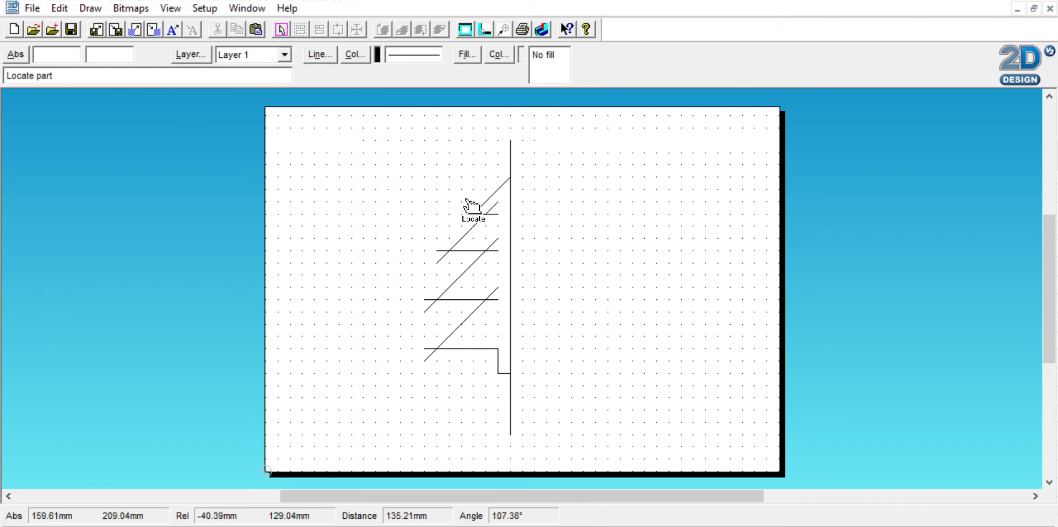
click(447, 247)
click(449, 242)
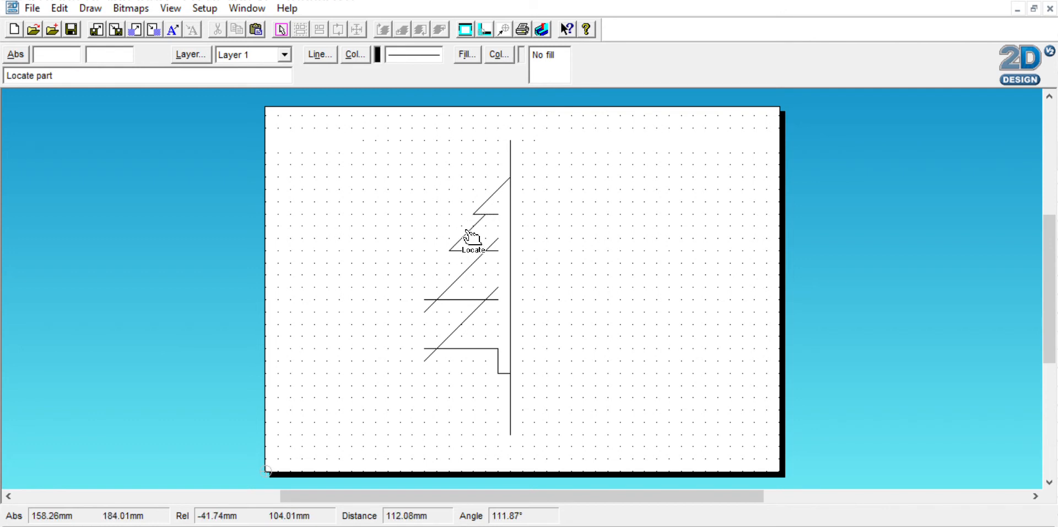
Delete the overshooting line ends at the outer corners of the lower two tiers and above the lowest diagonal's top.
click(435, 293)
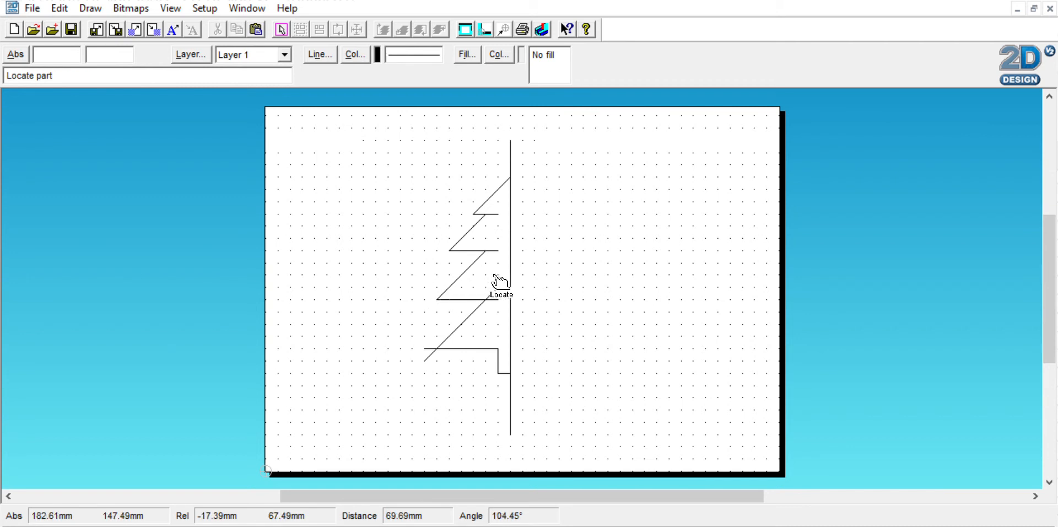
click(494, 292)
click(437, 343)
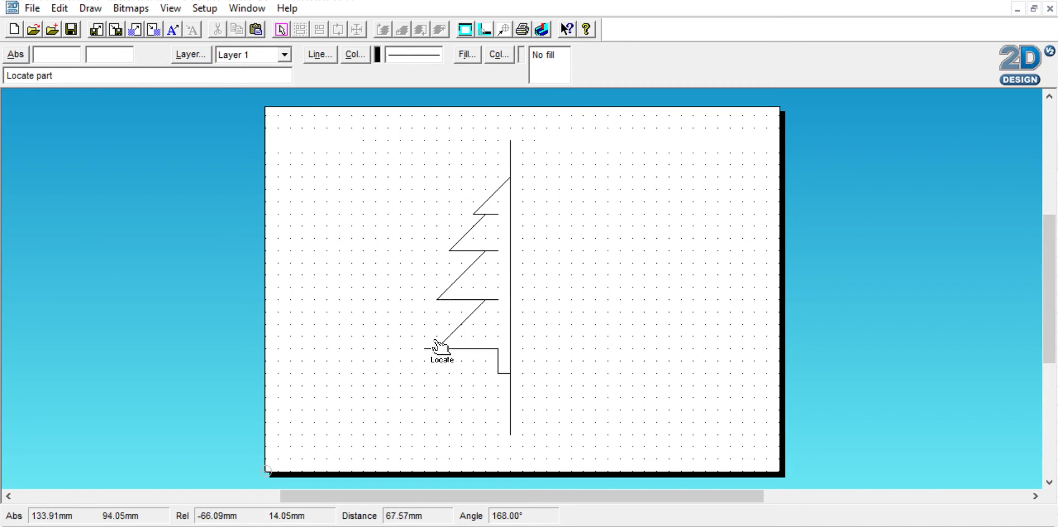
click(437, 338)
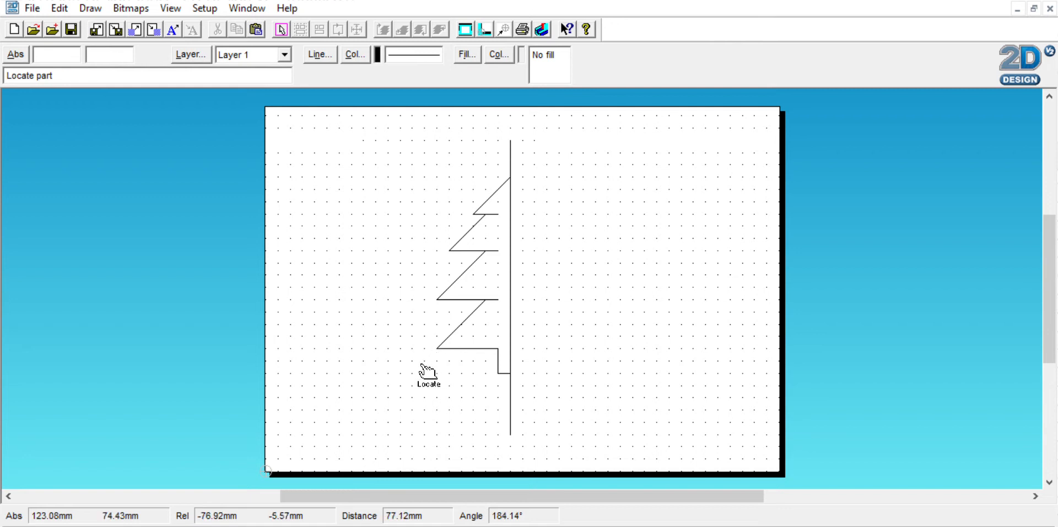
Delete the short horizontal stubs extending past the inner corners of the top three tiers.
click(499, 207)
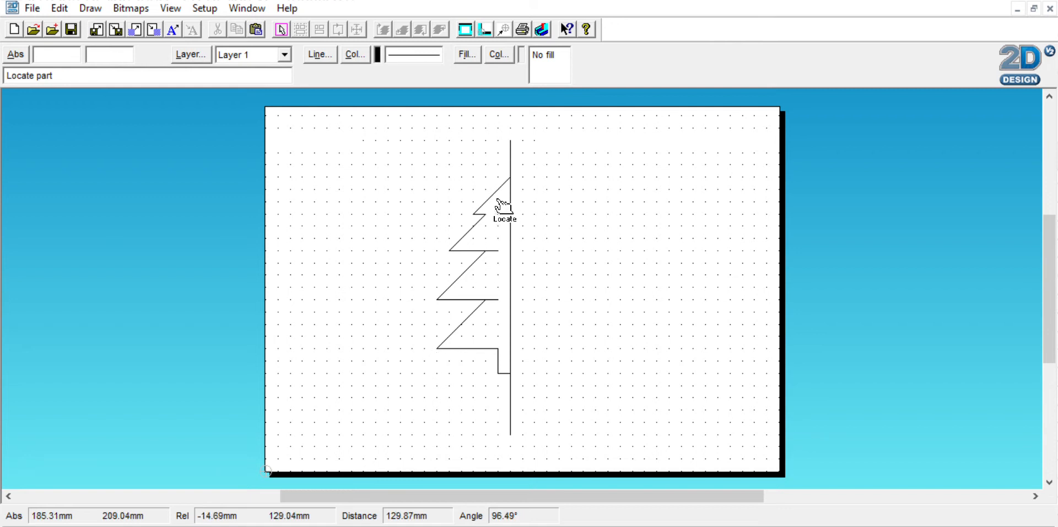
click(498, 241)
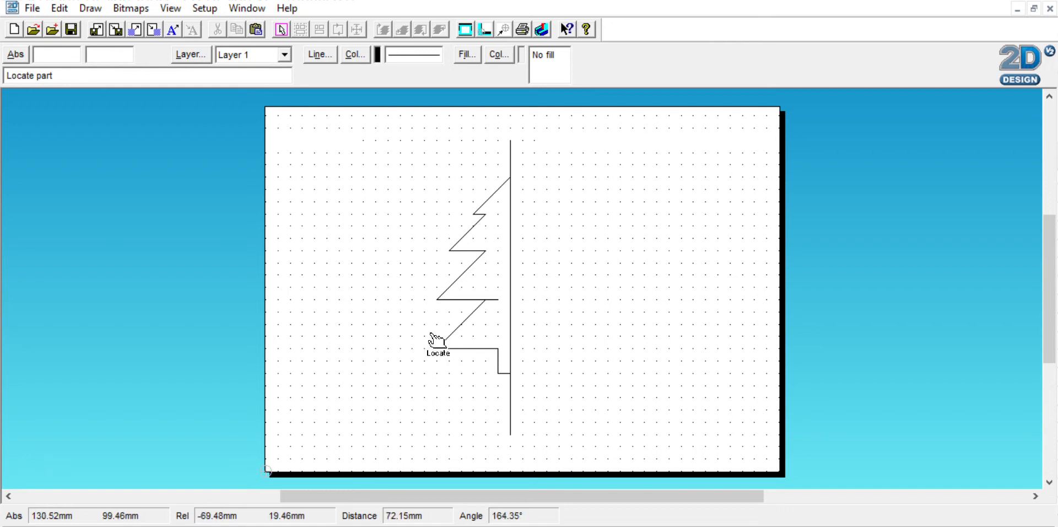
click(498, 293)
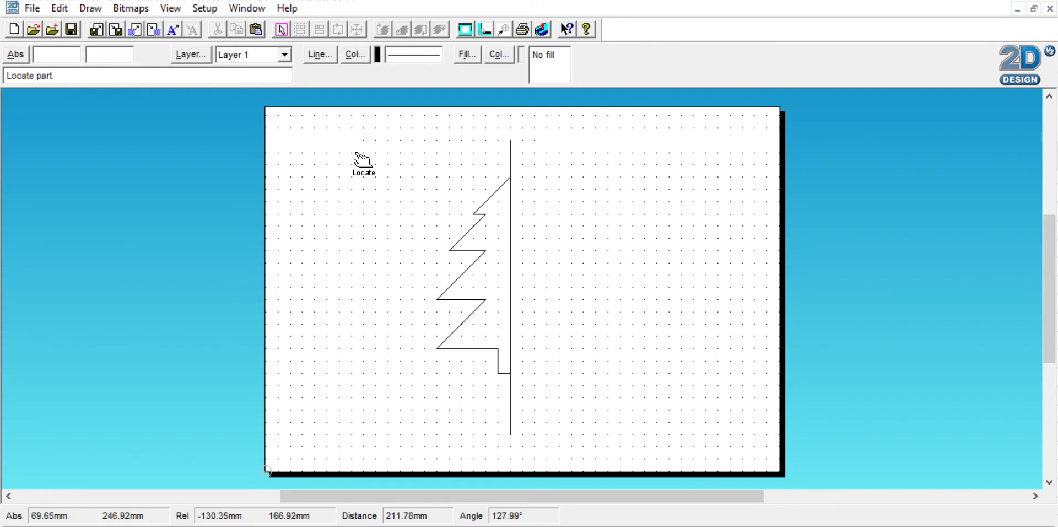
Mirror the half-tree outline across the vertical centre line, keeping the original half and leaving the centre line out of the selection.
click(22, 92)
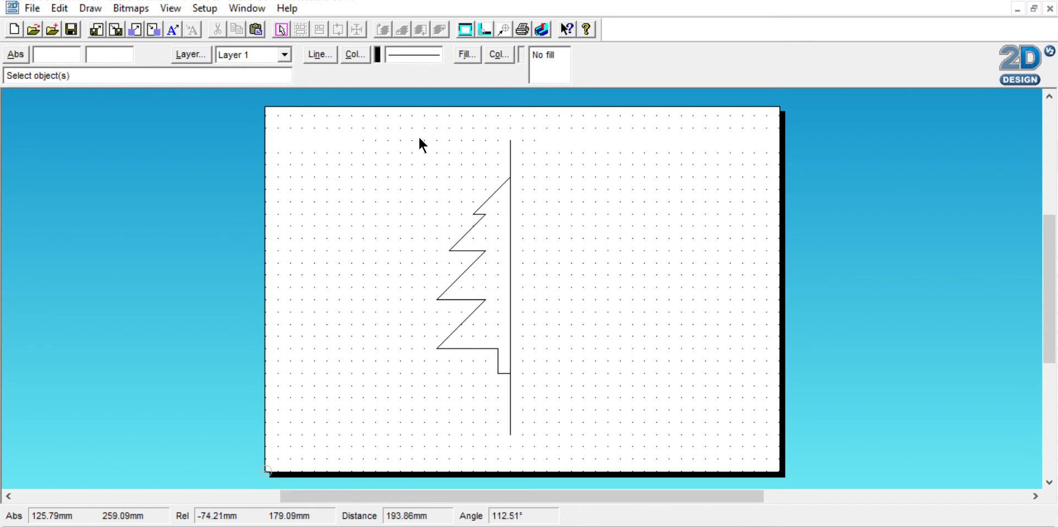
drag(413, 149, 562, 377)
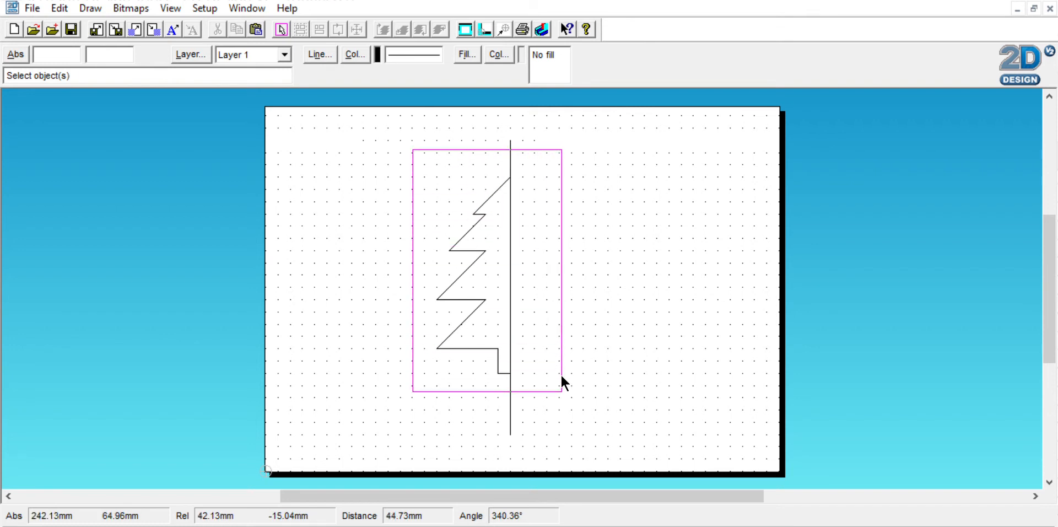
drag(562, 377, 561, 377)
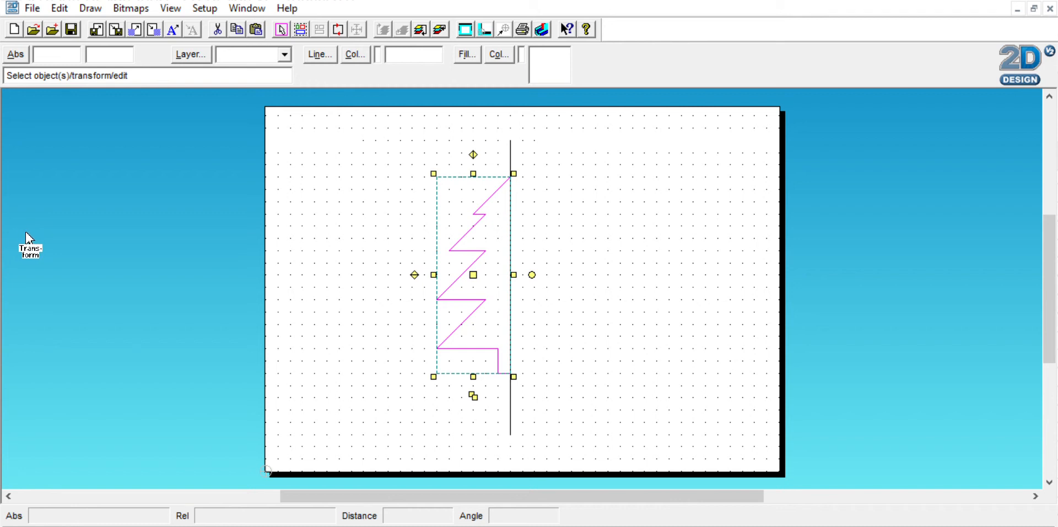
key(Escape)
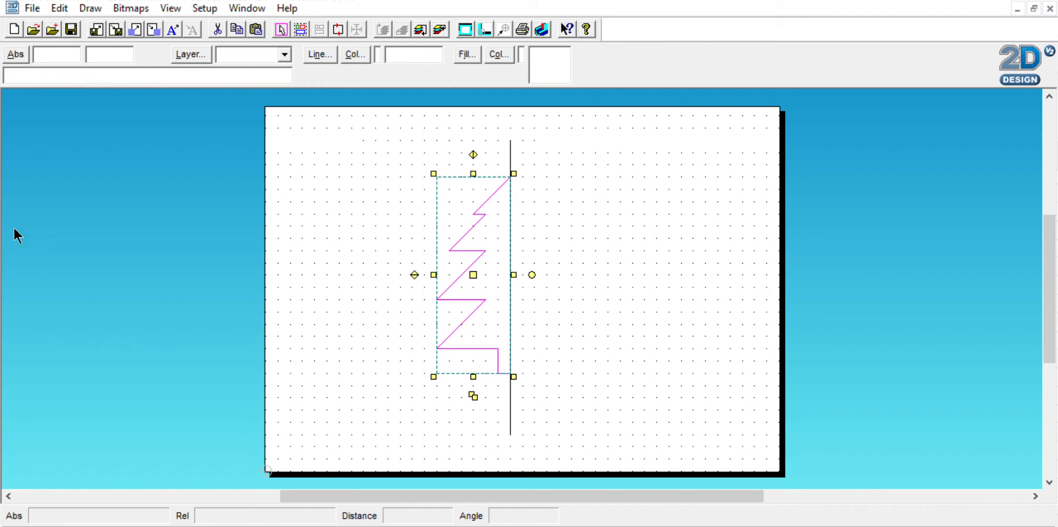
click(62, 231)
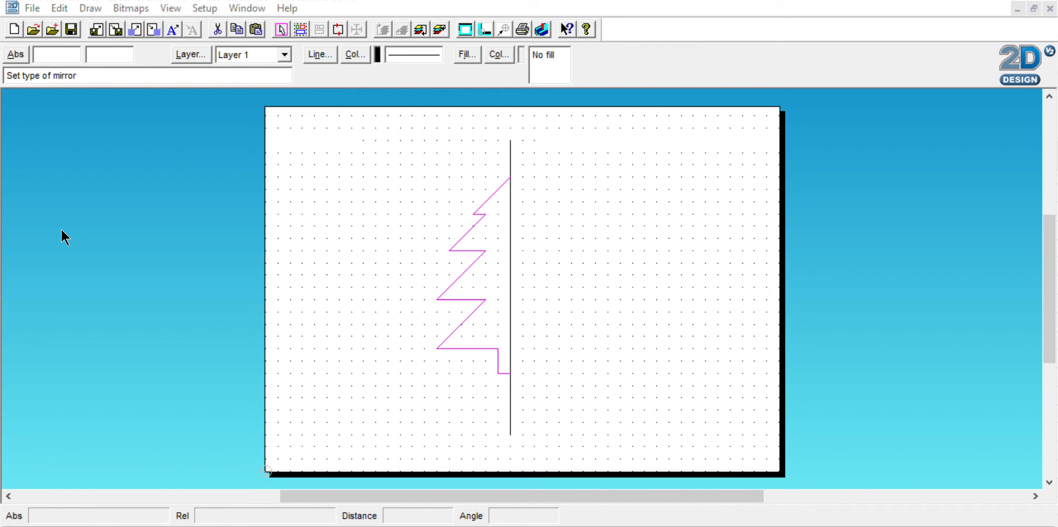
click(552, 232)
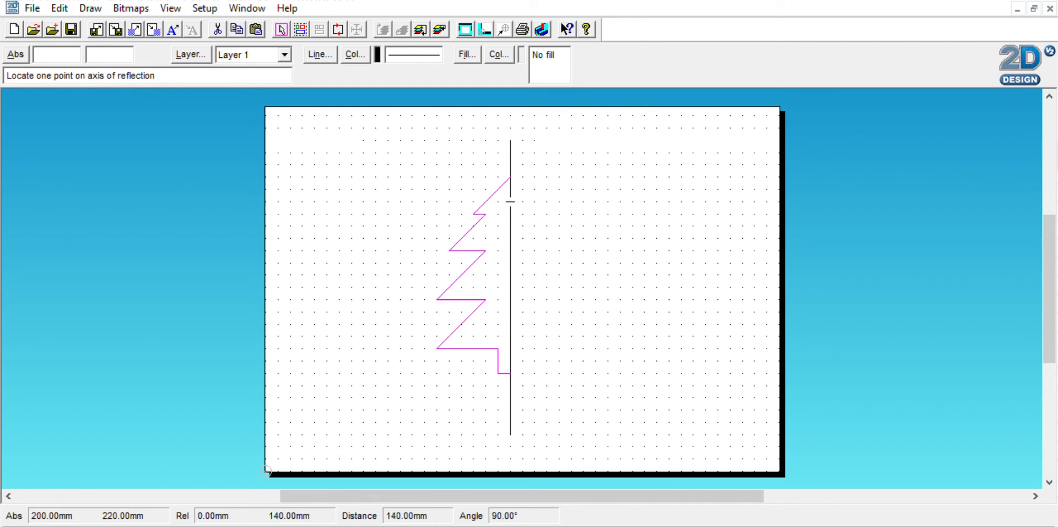
click(510, 201)
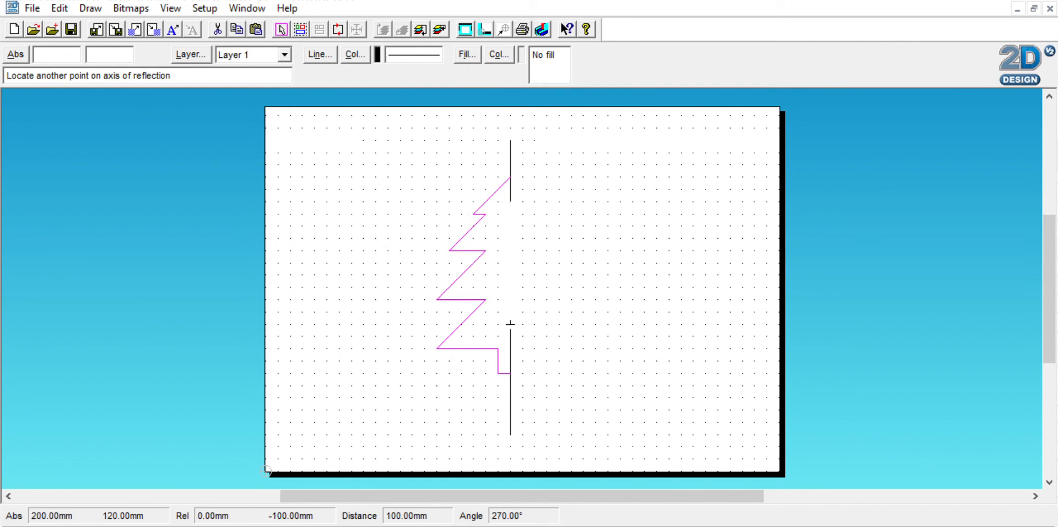
click(511, 324)
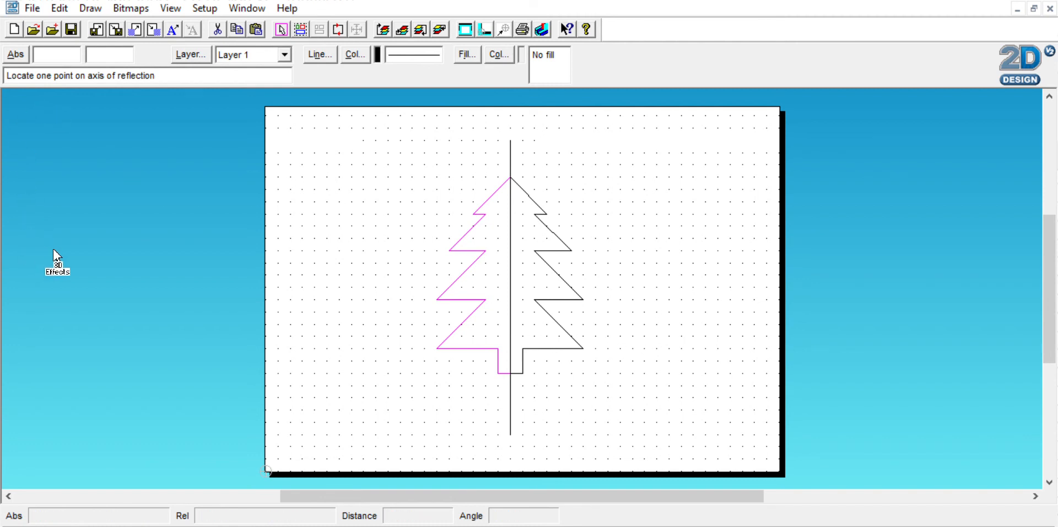
Delete all parts of the vertical centre line above, below and inside the tree, leaving only the outline.
click(42, 290)
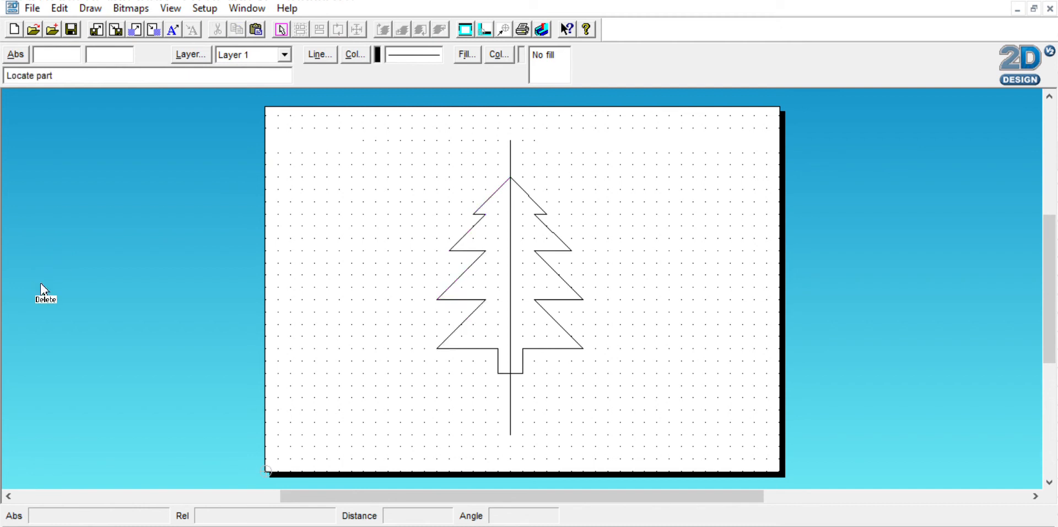
click(517, 137)
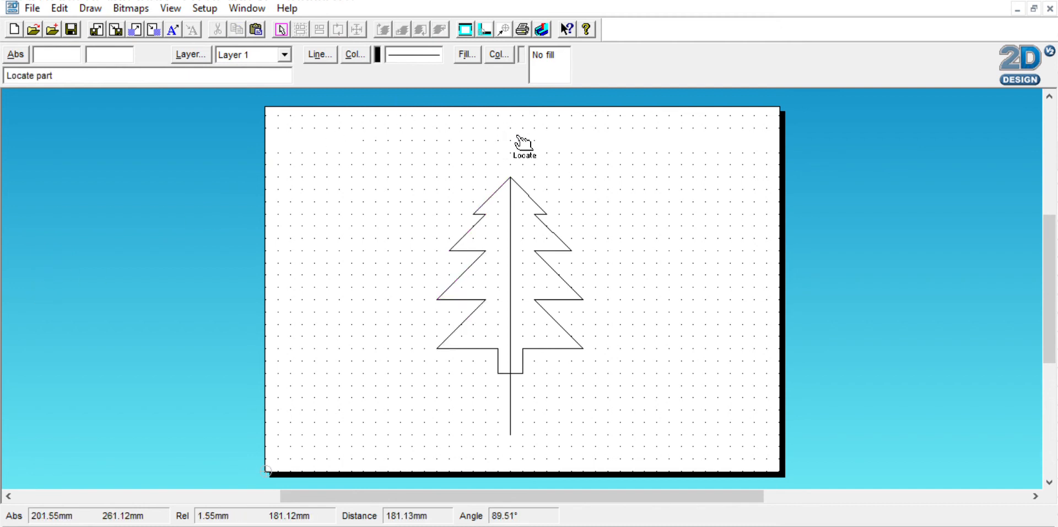
click(514, 372)
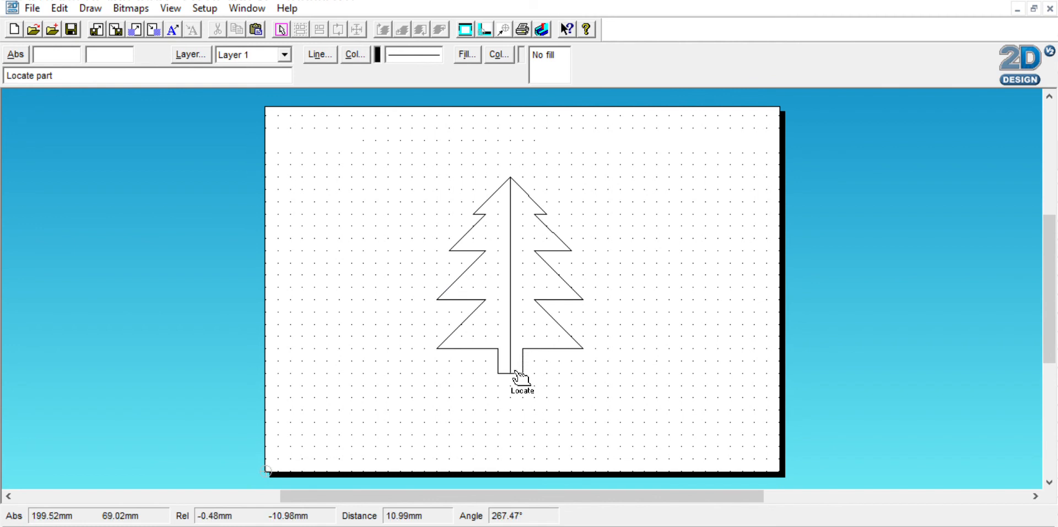
click(518, 292)
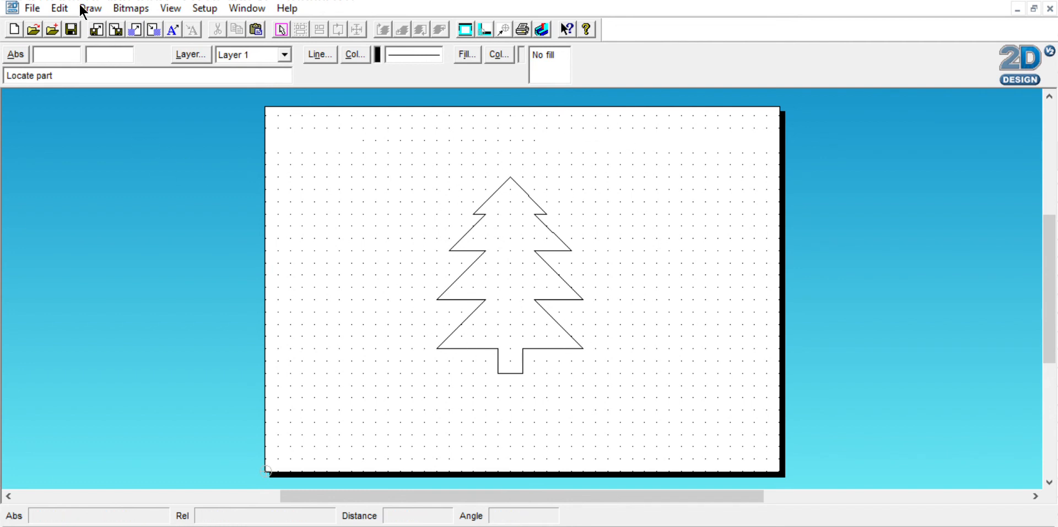
Start saving the finished tree drawing as a file.
click(39, 100)
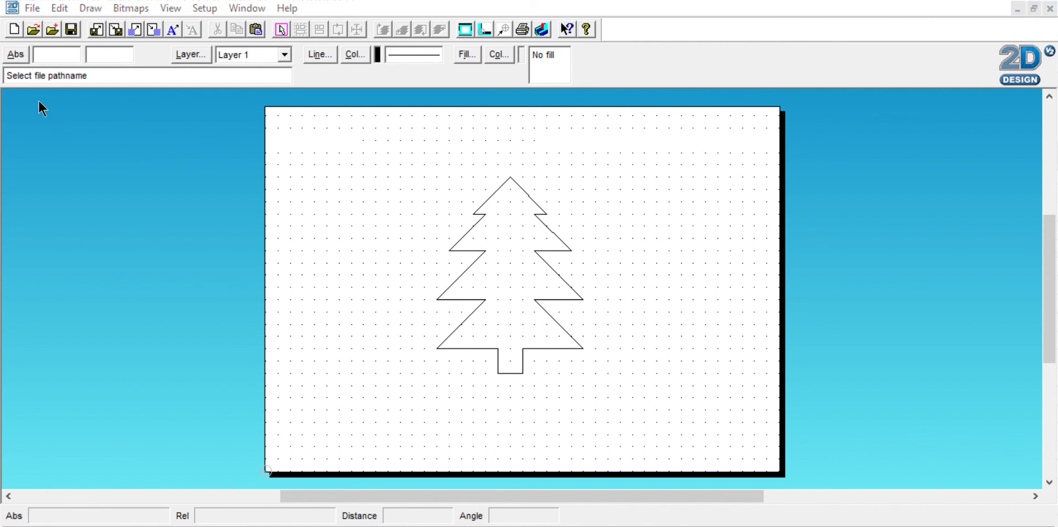